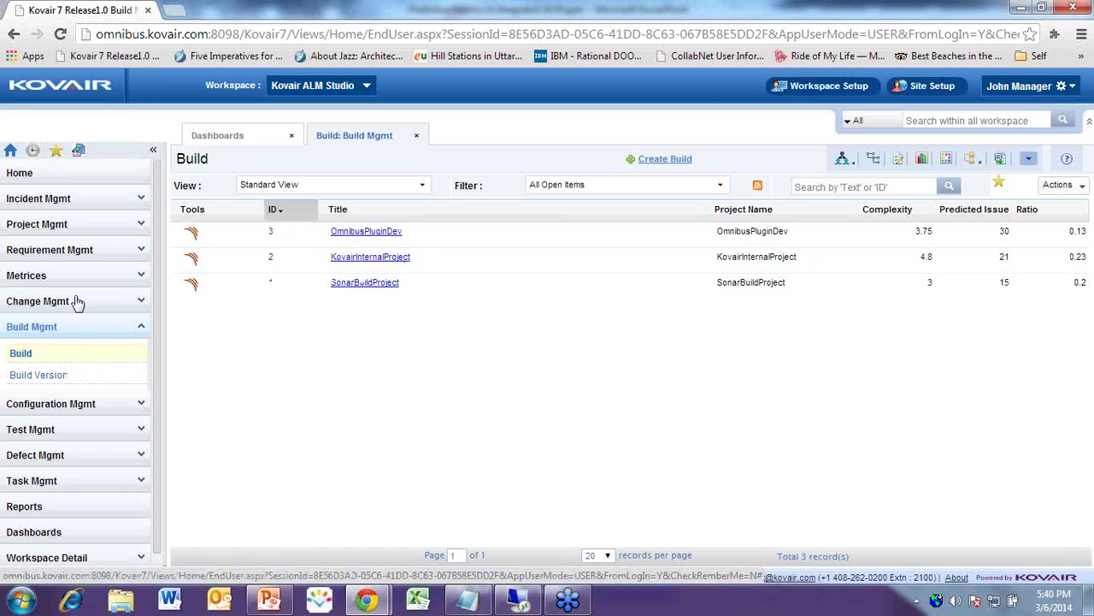
Step: Browse the Project Mgmt and Requirement Mgmt modules, and return to the Build list under Build Mgmt
{"action": "left_click", "coordinate": [70, 226]}
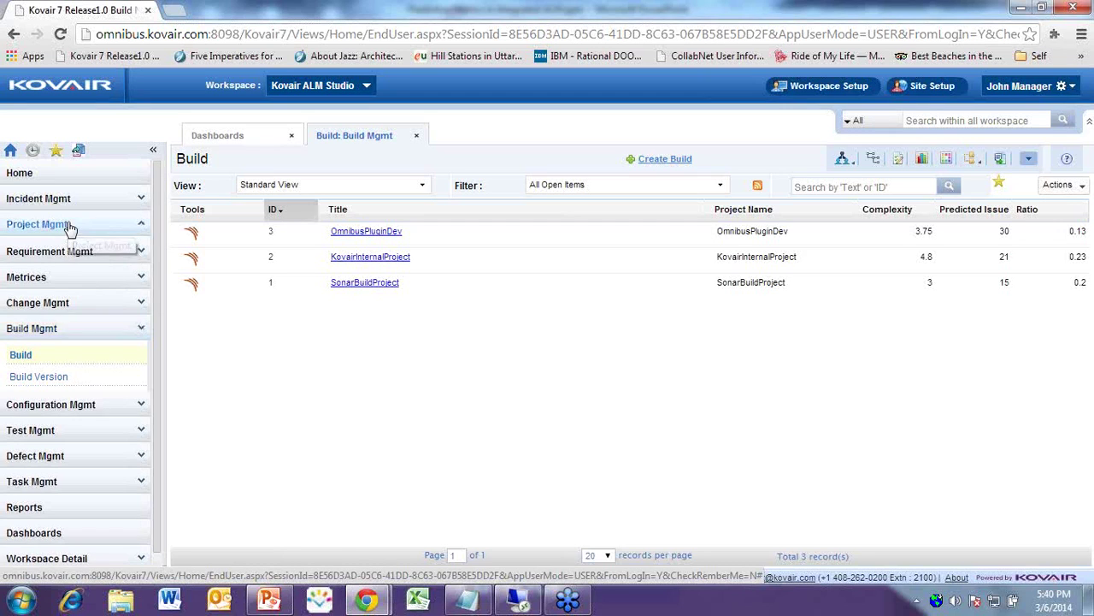
{"action": "left_click", "coordinate": [51, 226]}
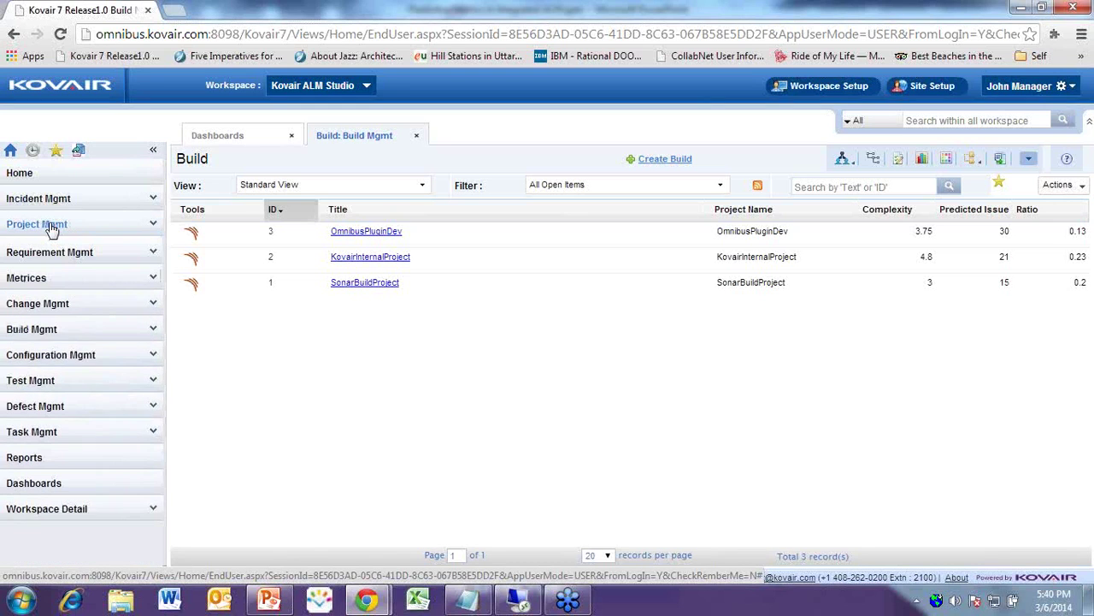
{"action": "left_click", "coordinate": [49, 250]}
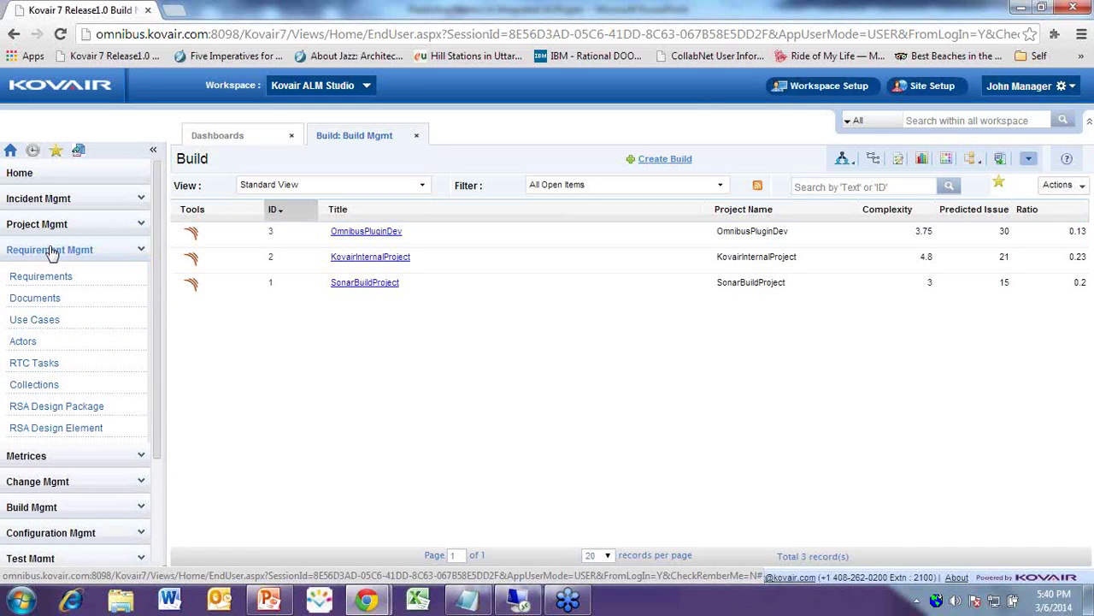
{"action": "left_click", "coordinate": [51, 250]}
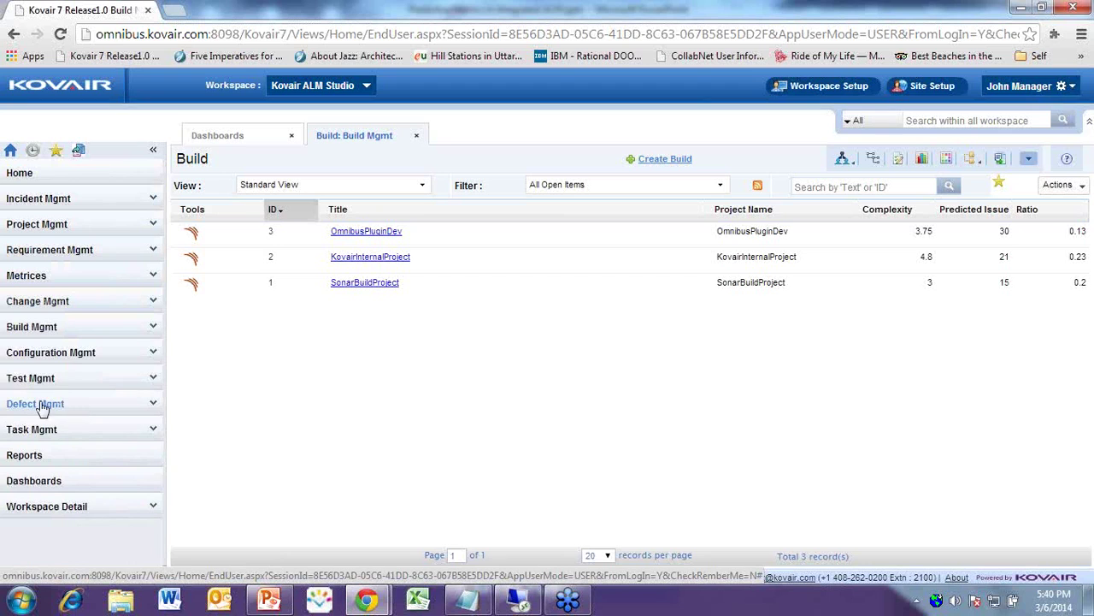
{"action": "left_click", "coordinate": [41, 334]}
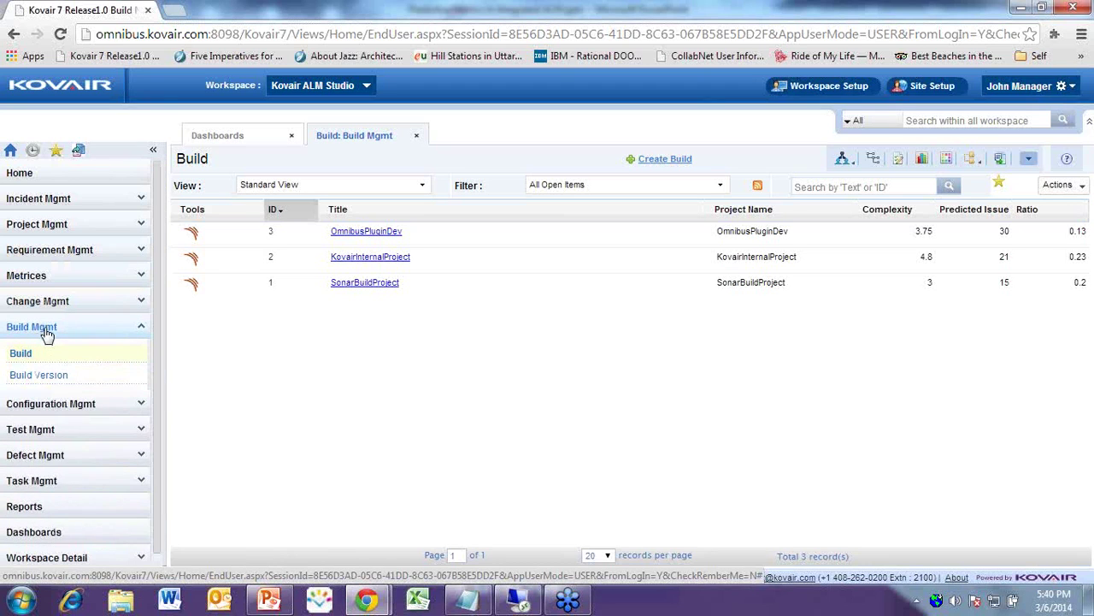
{"action": "left_click", "coordinate": [66, 349]}
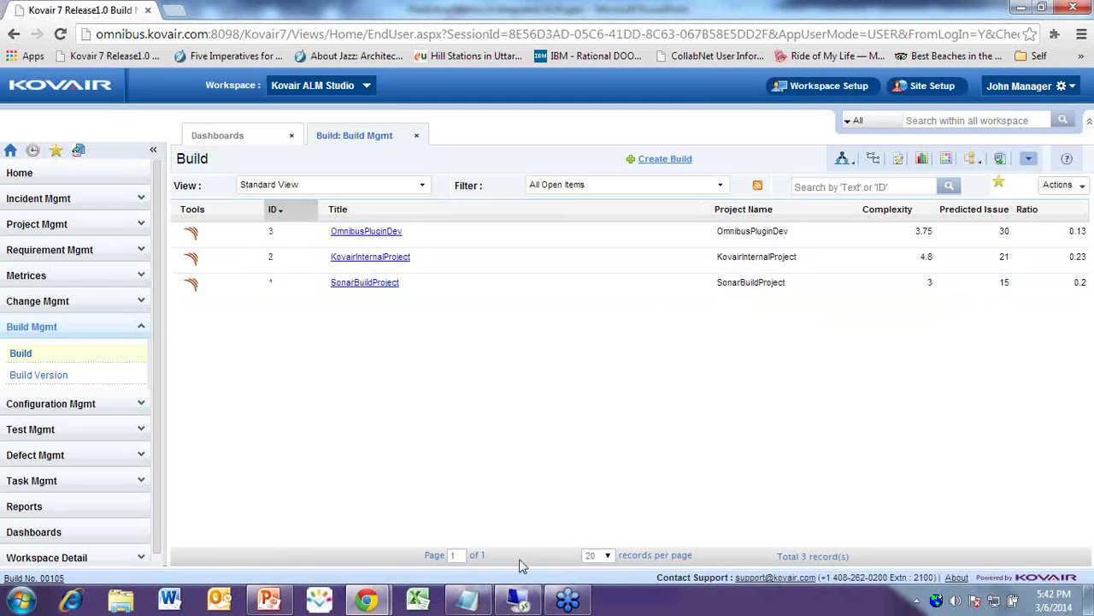
Step: Switch to the remote desktop session and unlock the Administrator account by entering its password
{"action": "mouse_move", "coordinate": [519, 601]}
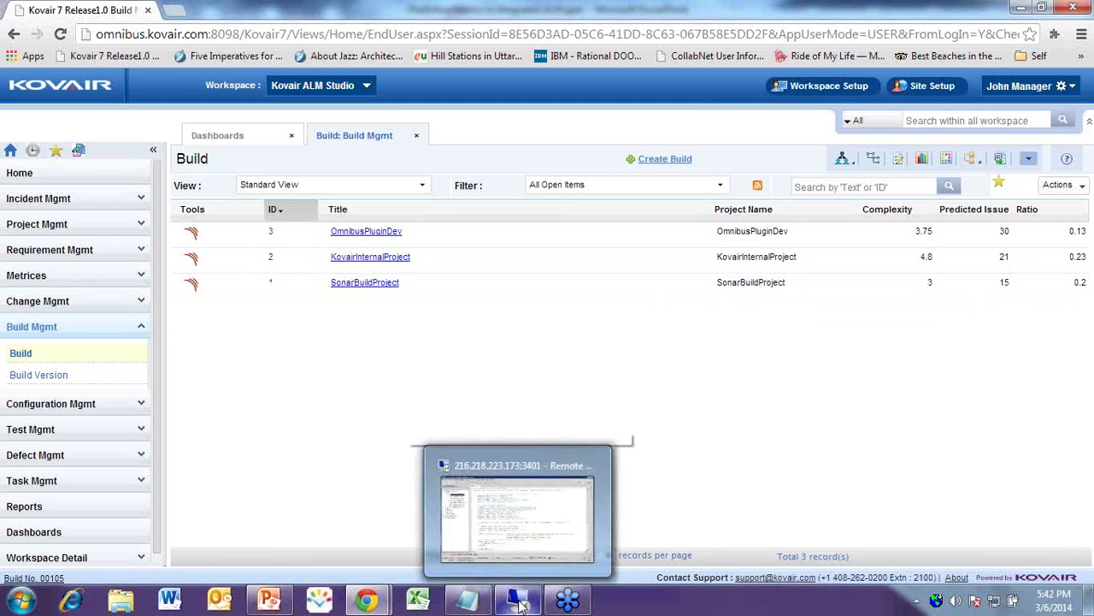
{"action": "left_click", "coordinate": [522, 603]}
{"action": "type", "text": "•"}
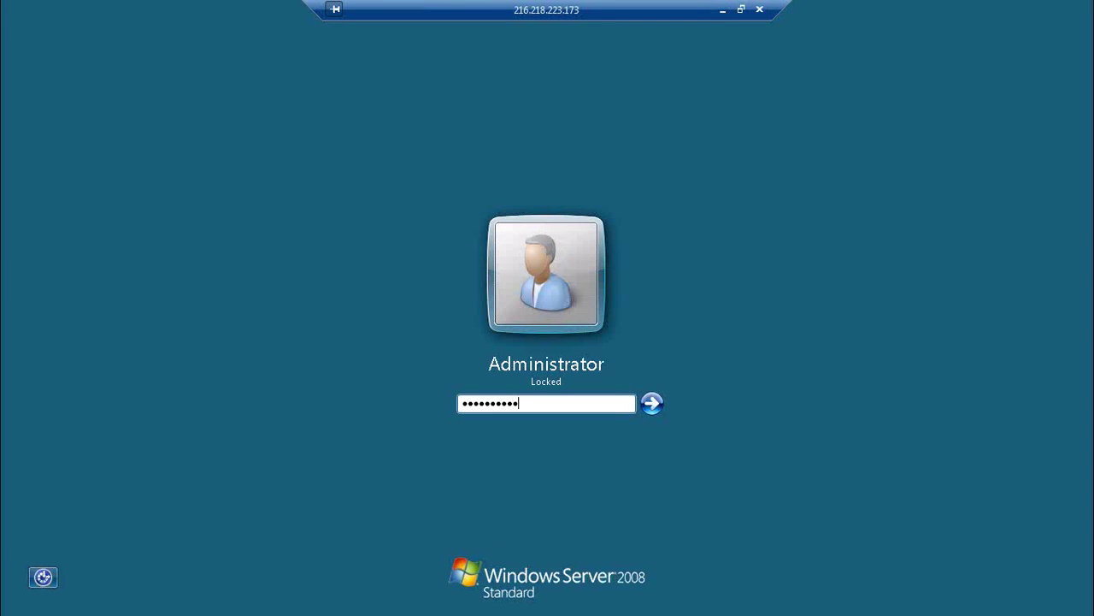
{"action": "key", "text": "Return"}
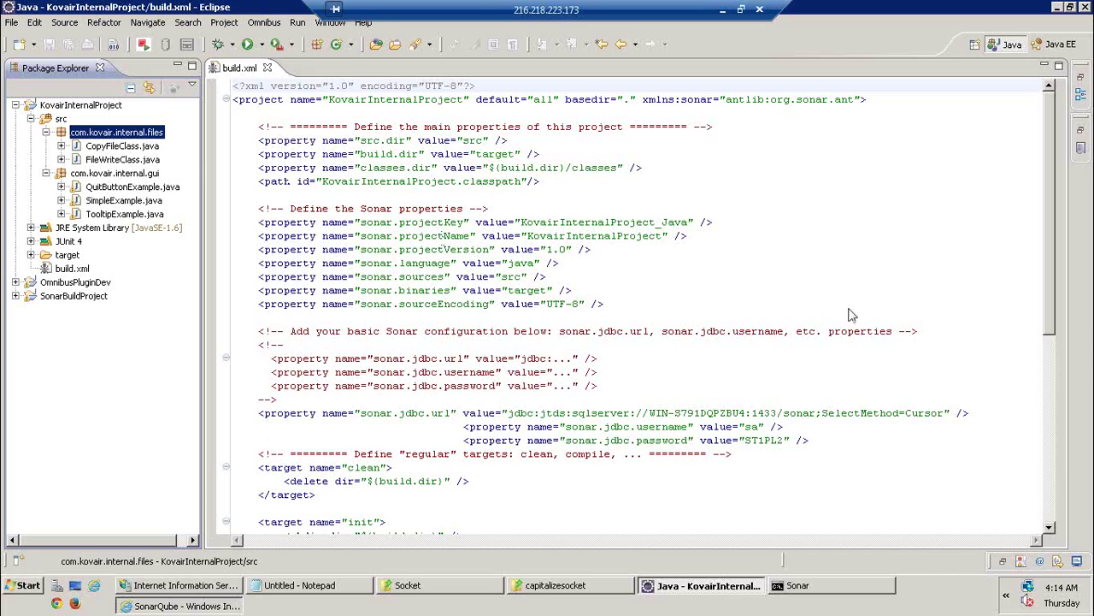
Step: Delete CopyFileClass.java from the com.kovair.internal.files package of KovairInternalProject
{"action": "left_click", "coordinate": [89, 105]}
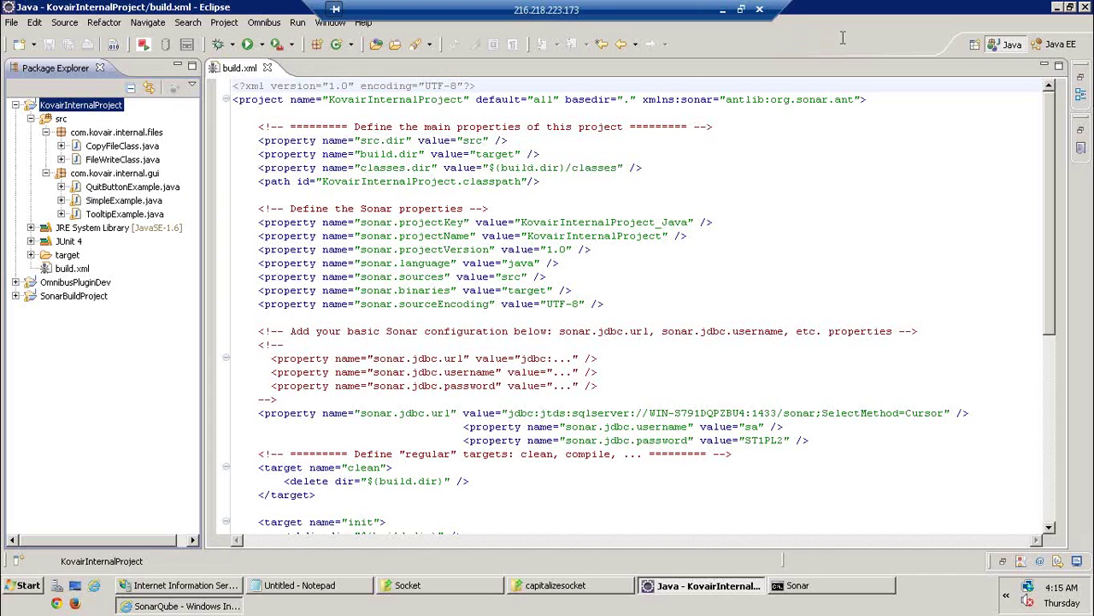
{"action": "left_click", "coordinate": [108, 146]}
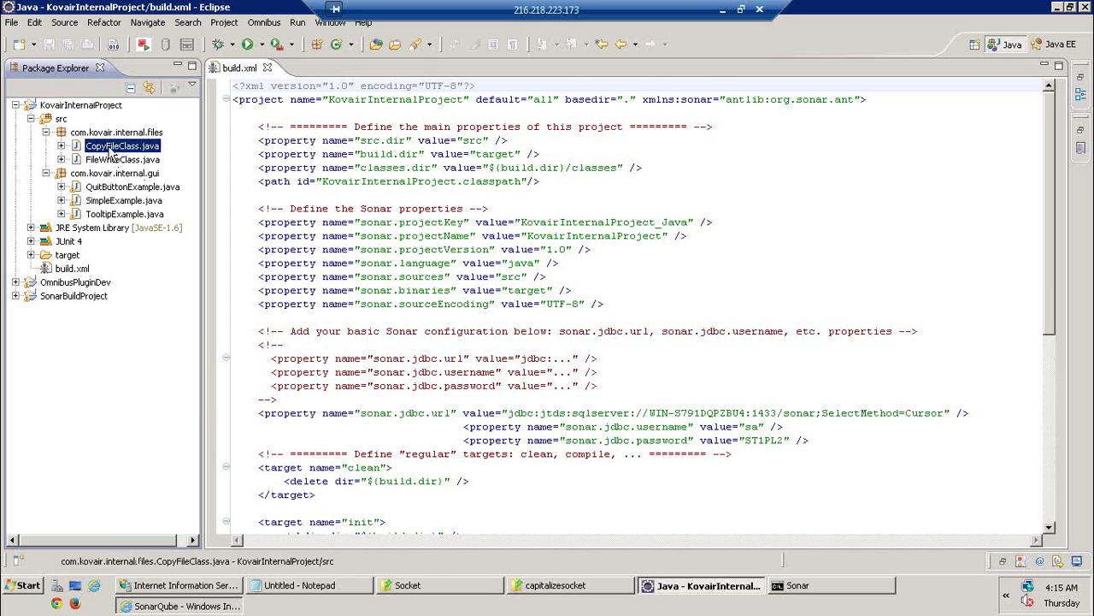
{"action": "right_click", "coordinate": [111, 151]}
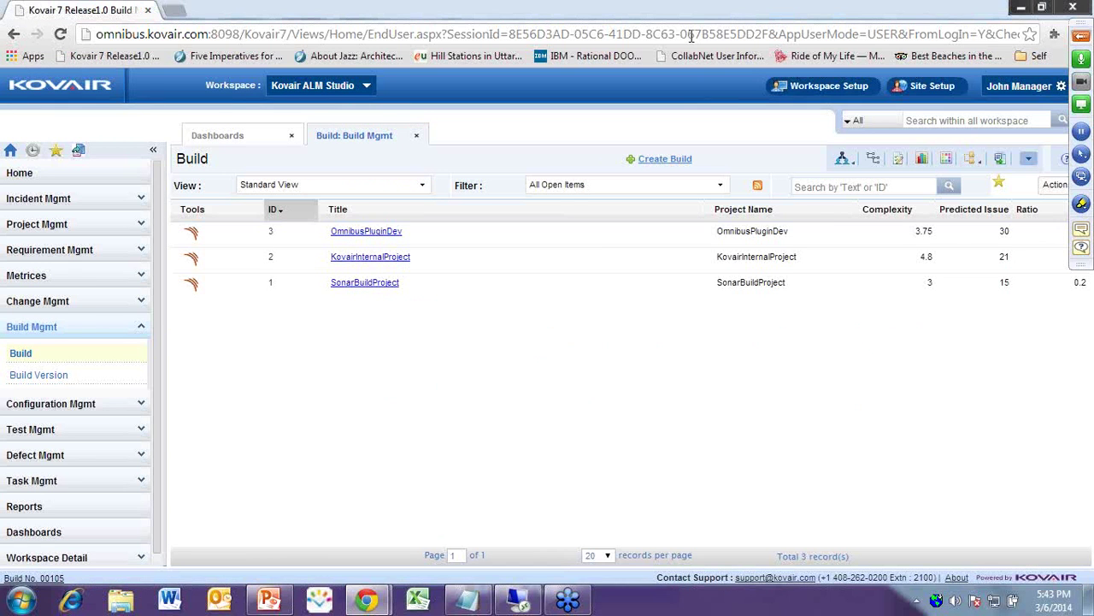
{"action": "left_click", "coordinate": [516, 599]}
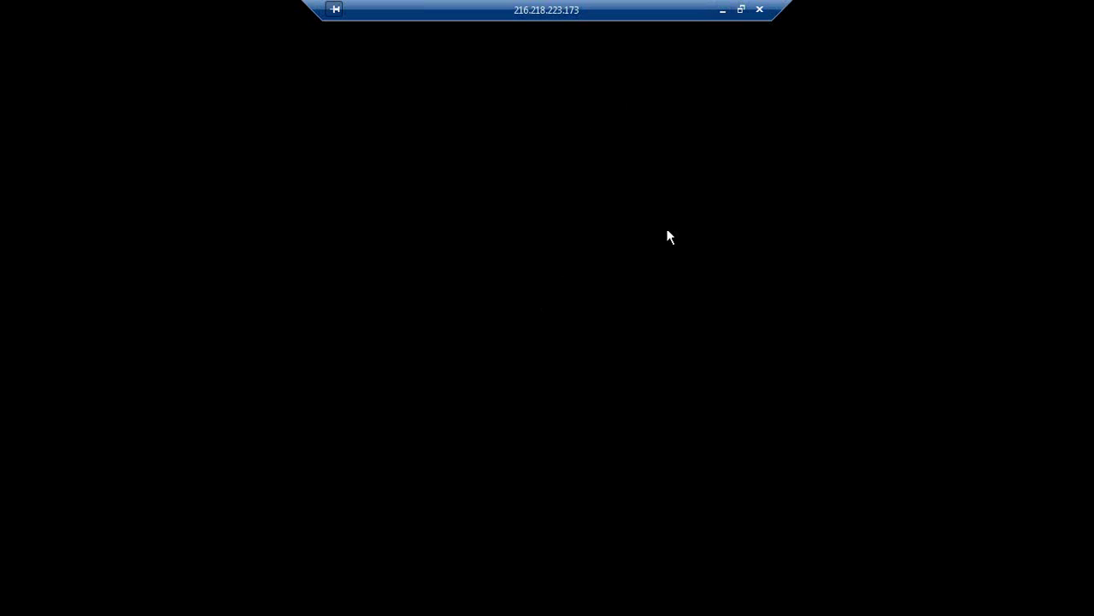
{"action": "left_click", "coordinate": [723, 10]}
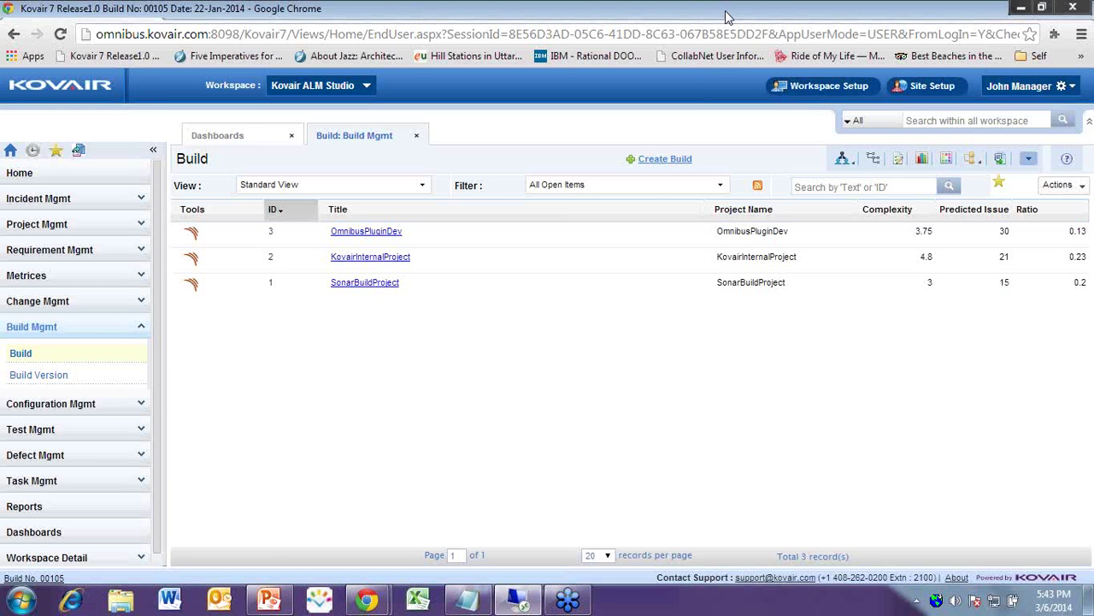
{"action": "left_click", "coordinate": [518, 601]}
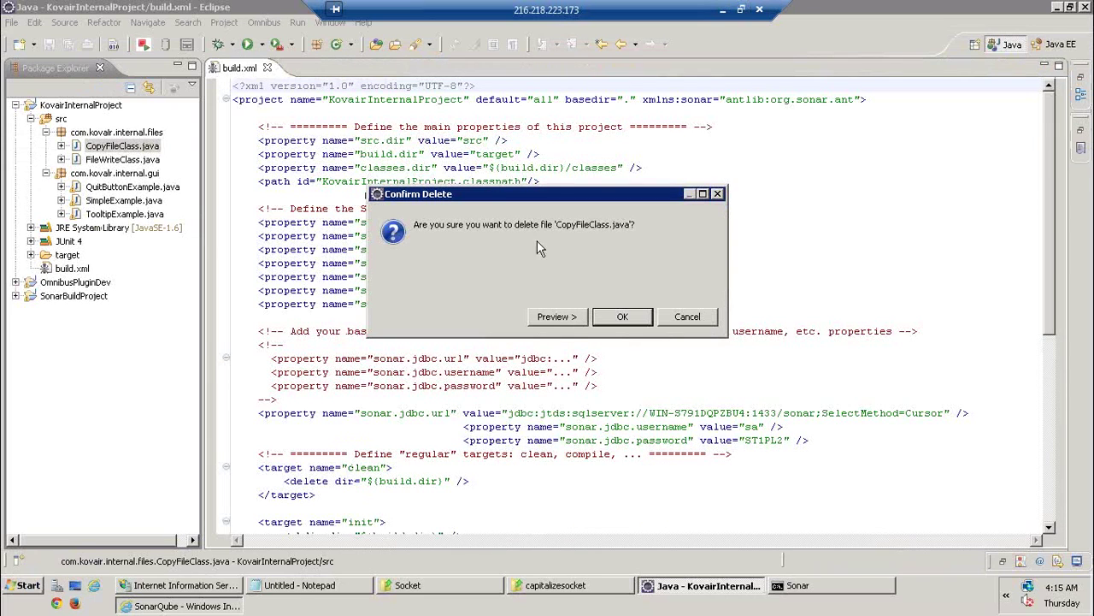
{"action": "left_click", "coordinate": [621, 317]}
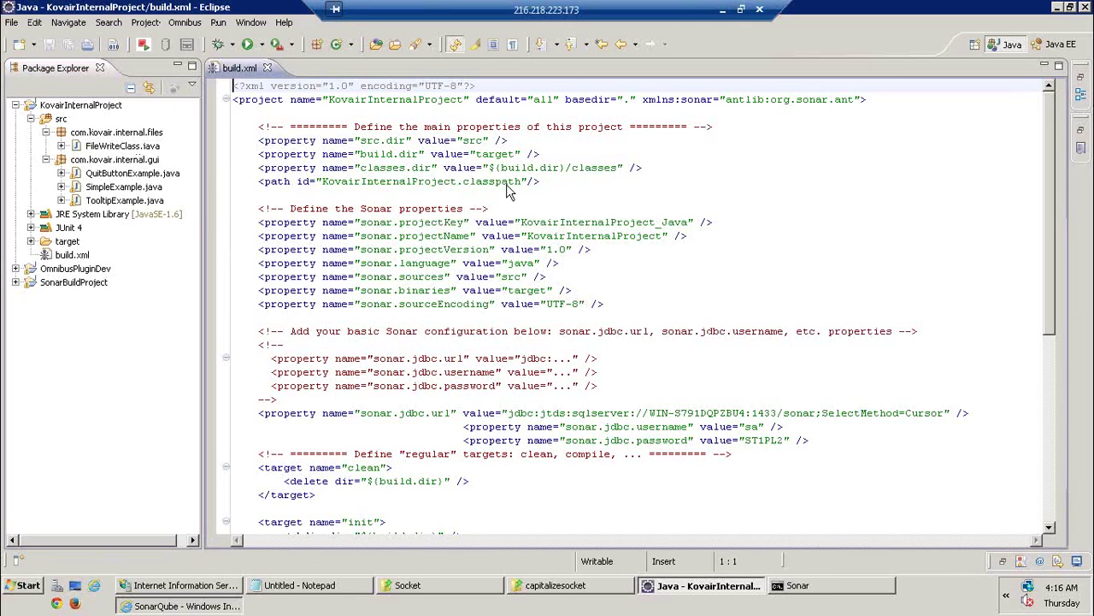
Step: Run KovairInternalProject's build.xml as an Ant Build and check its console output in the remote session
{"action": "right_click", "coordinate": [507, 178]}
{"action": "mouse_move", "coordinate": [578, 417]}
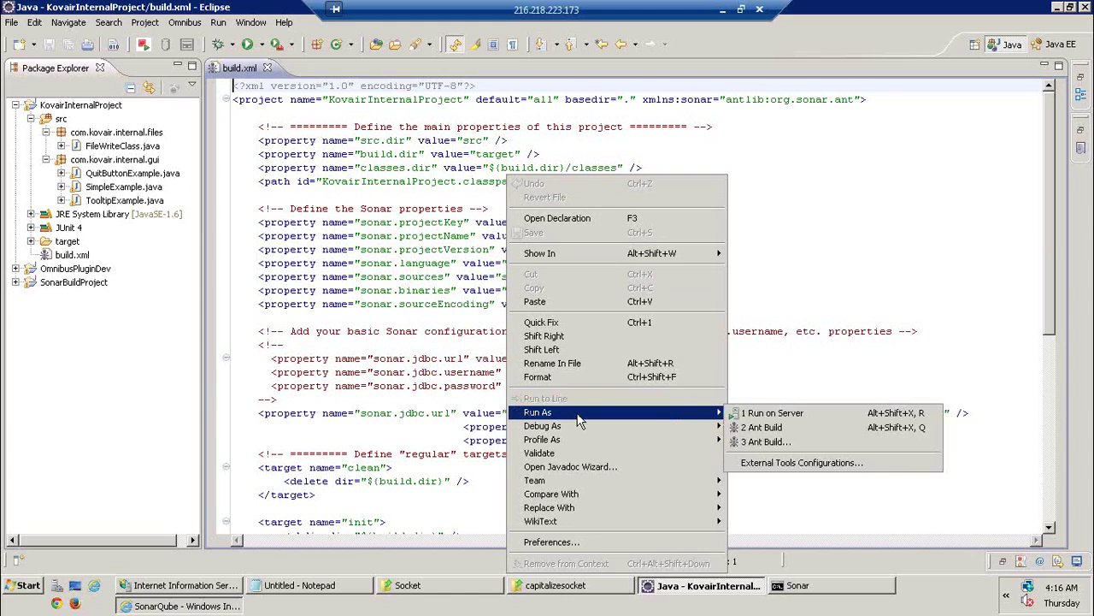
{"action": "left_click", "coordinate": [752, 427]}
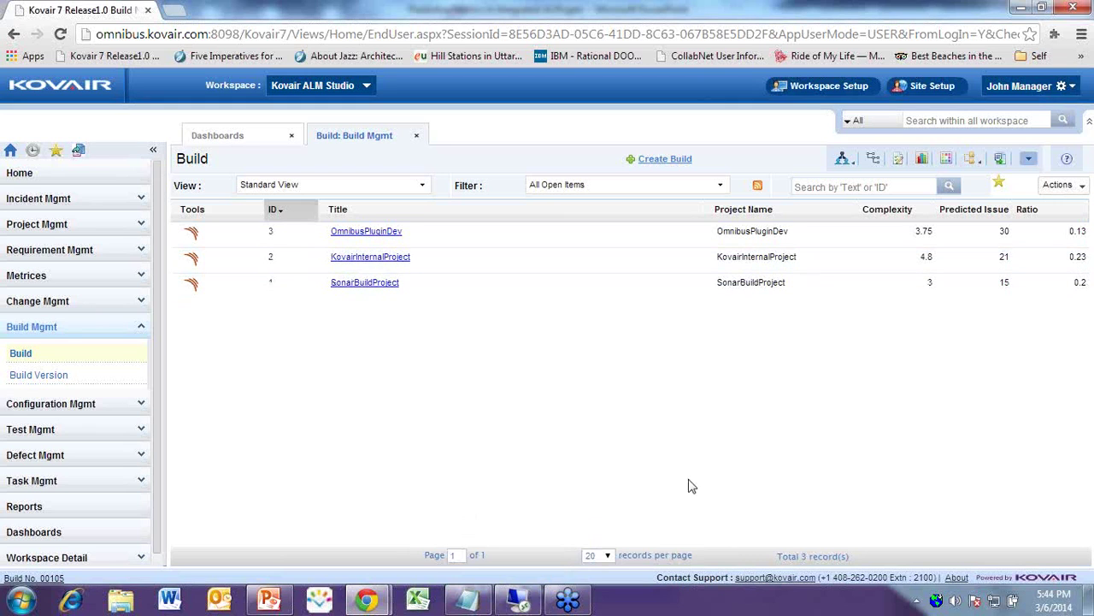
{"action": "left_click", "coordinate": [519, 601]}
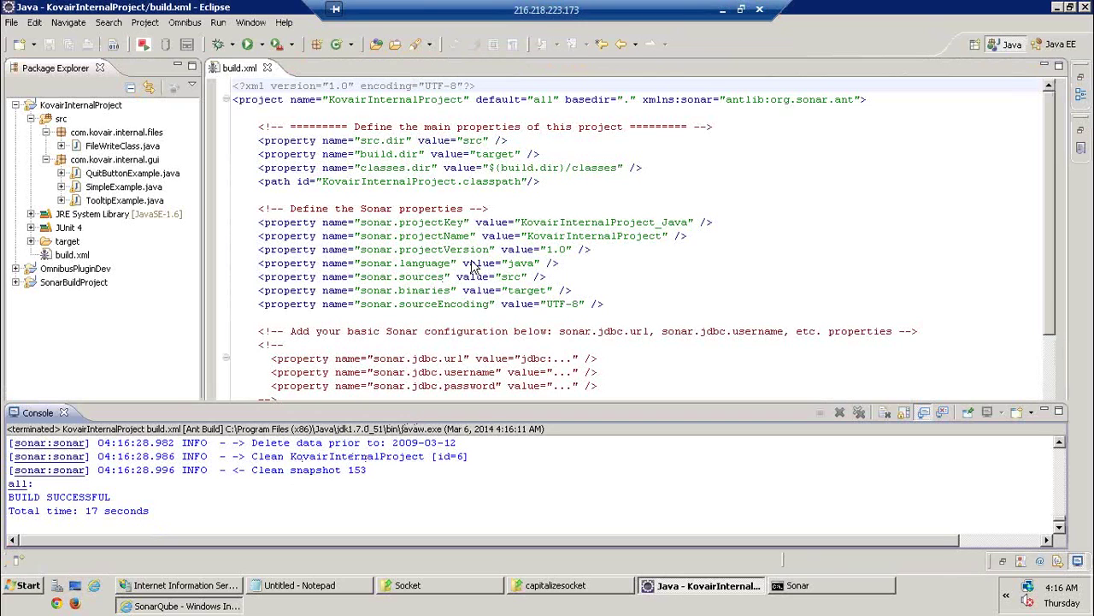
Step: Switch back to Kovair and refresh the Build list repeatedly to check KovairInternalProject's predicted issue count and ratio
{"action": "left_click", "coordinate": [723, 17]}
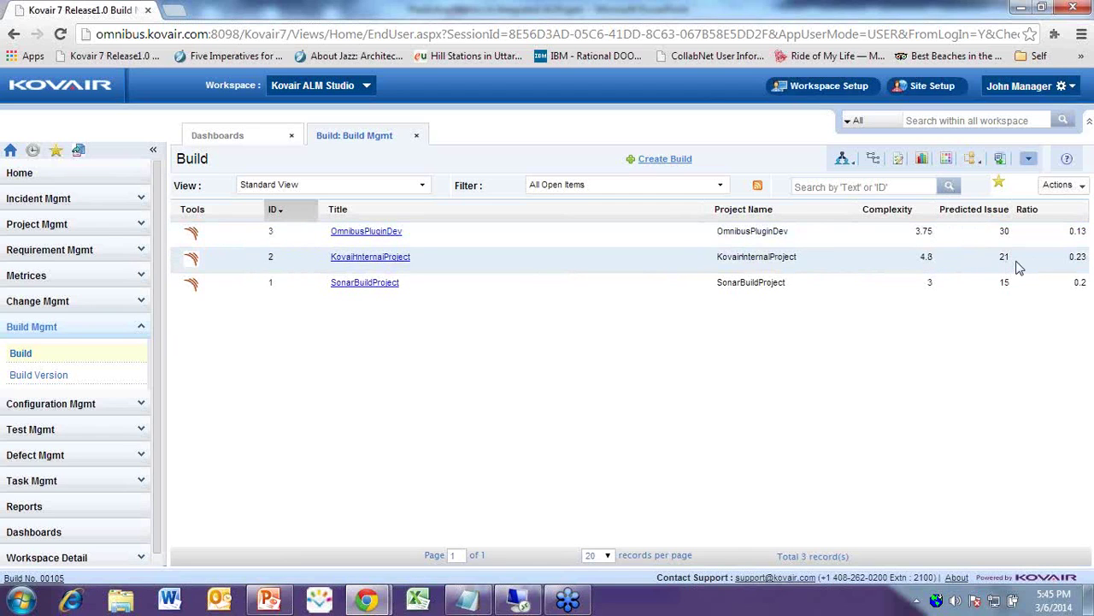
{"action": "left_click", "coordinate": [949, 188]}
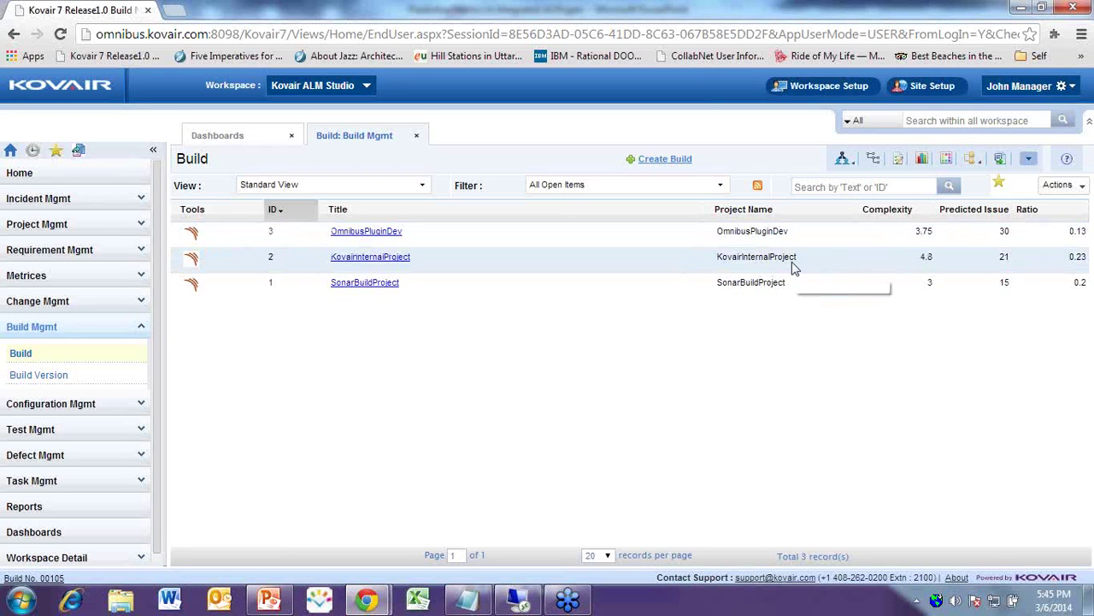
{"action": "left_click", "coordinate": [950, 187]}
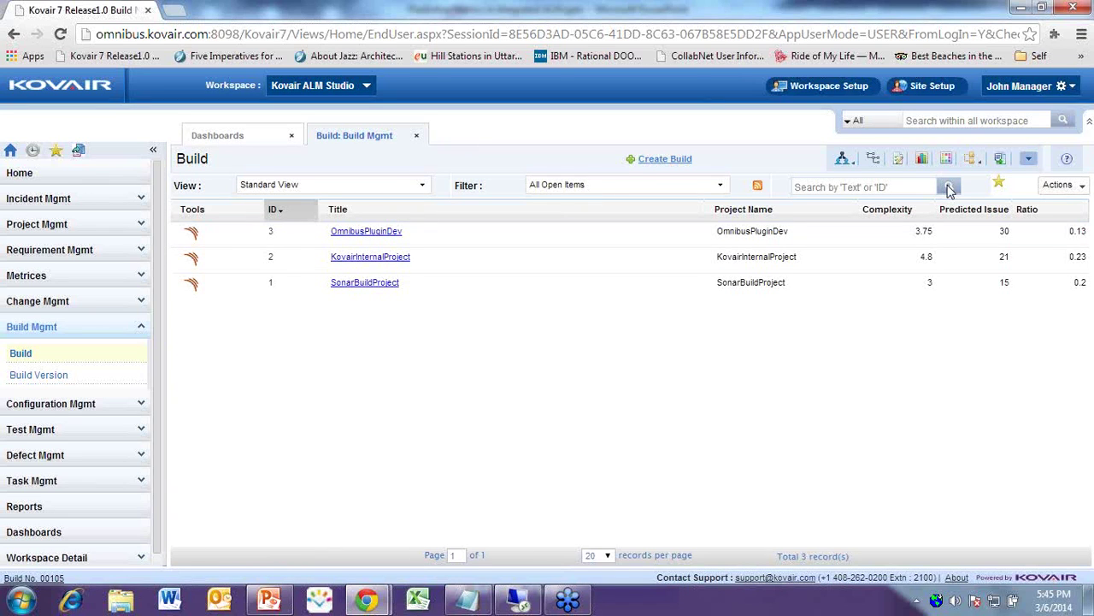
{"action": "left_click", "coordinate": [950, 187]}
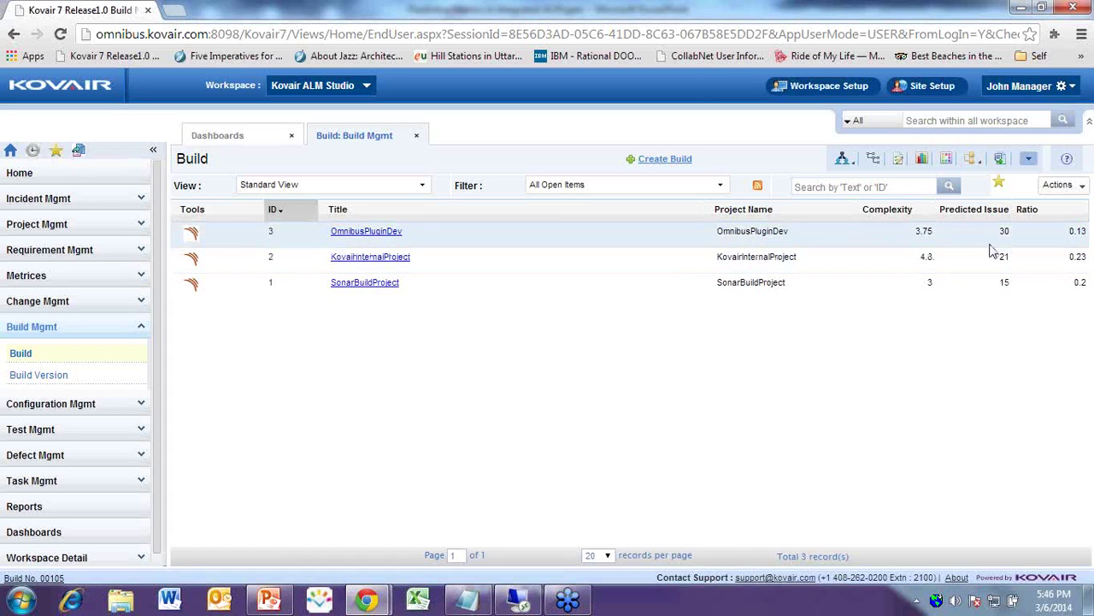
{"action": "left_click", "coordinate": [949, 188]}
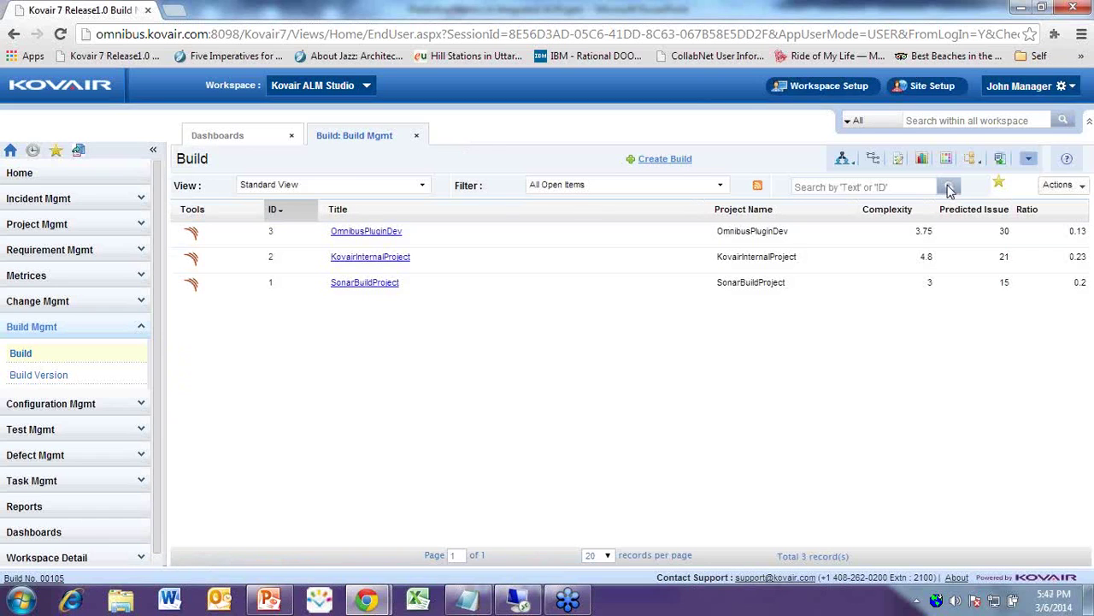
{"action": "left_click", "coordinate": [949, 188]}
{"action": "left_click", "coordinate": [949, 188]}
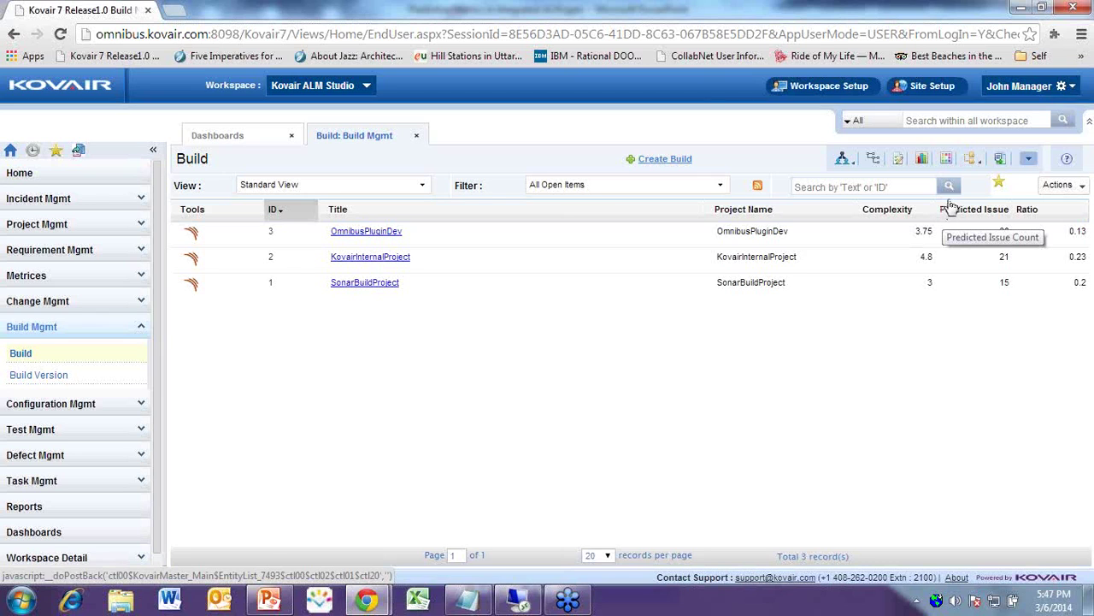
{"action": "left_click", "coordinate": [949, 186]}
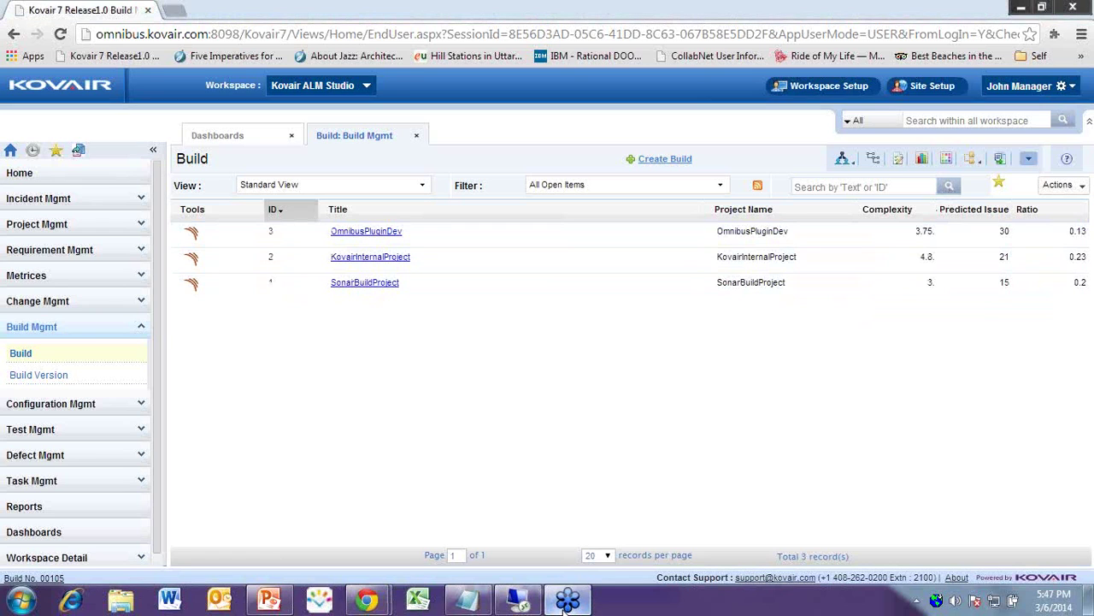
Step: Switch to Eclipse in the remote session, look through build.xml and run it again as an Ant Build
{"action": "mouse_move", "coordinate": [530, 605]}
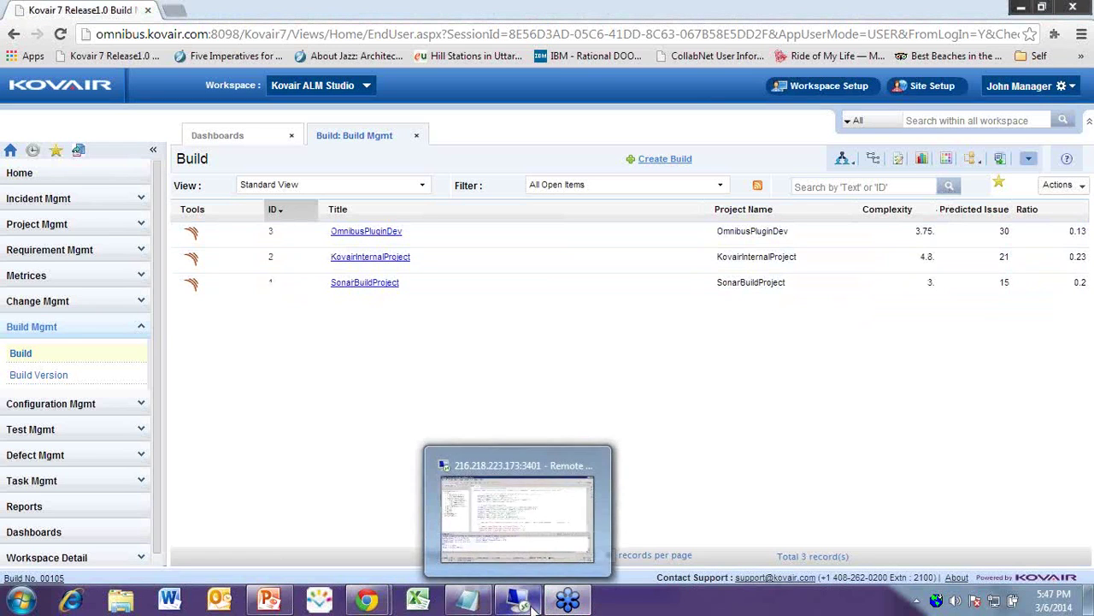
{"action": "left_click", "coordinate": [530, 605]}
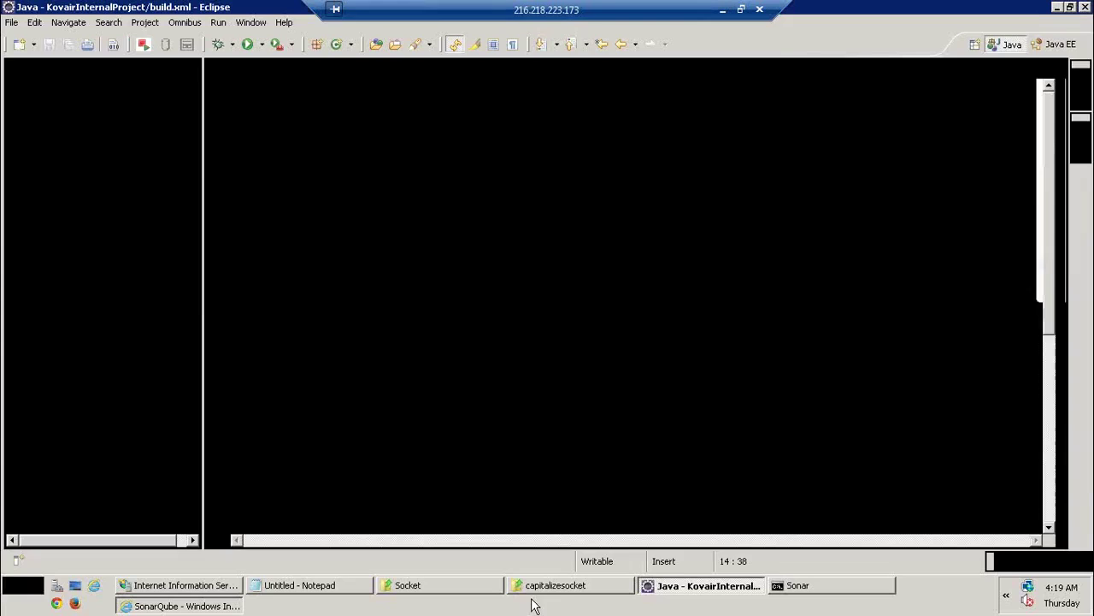
{"action": "left_click", "coordinate": [625, 413]}
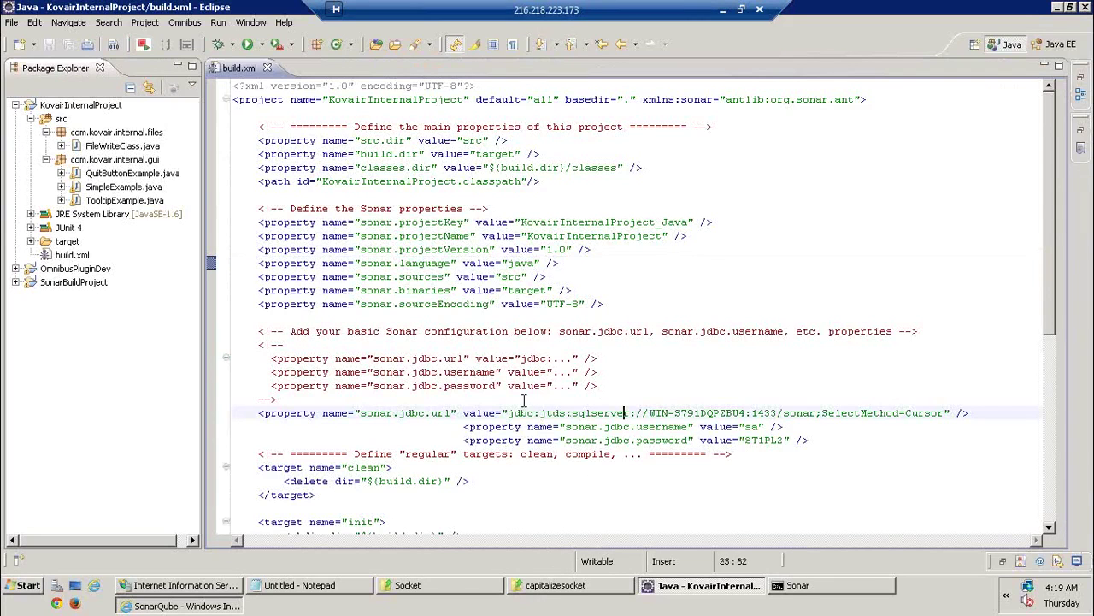
{"action": "scroll", "coordinate": [443, 393], "scroll_direction": "down", "scroll_amount": 1}
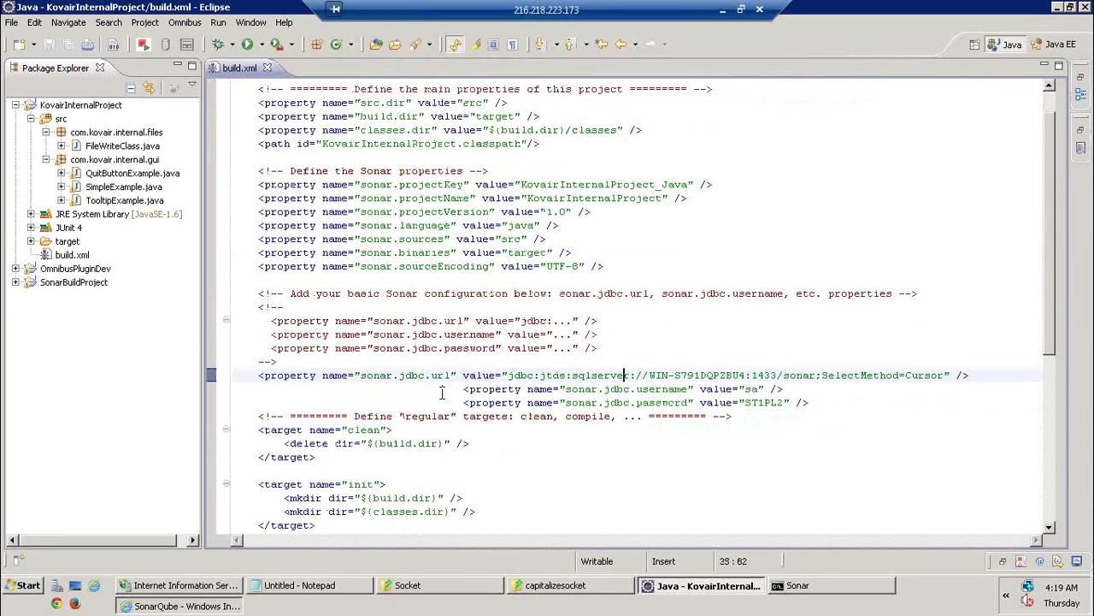
{"action": "scroll", "coordinate": [443, 393], "scroll_direction": "down", "scroll_amount": 4}
{"action": "scroll", "coordinate": [367, 378], "scroll_direction": "up", "scroll_amount": 5}
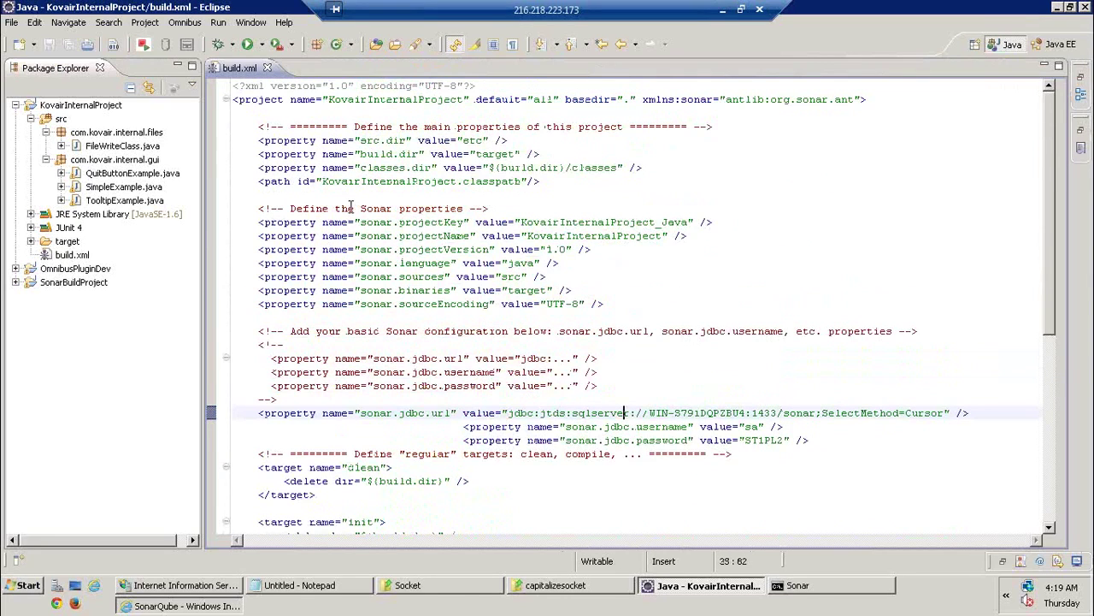
{"action": "left_click", "coordinate": [357, 196]}
{"action": "right_click", "coordinate": [357, 196]}
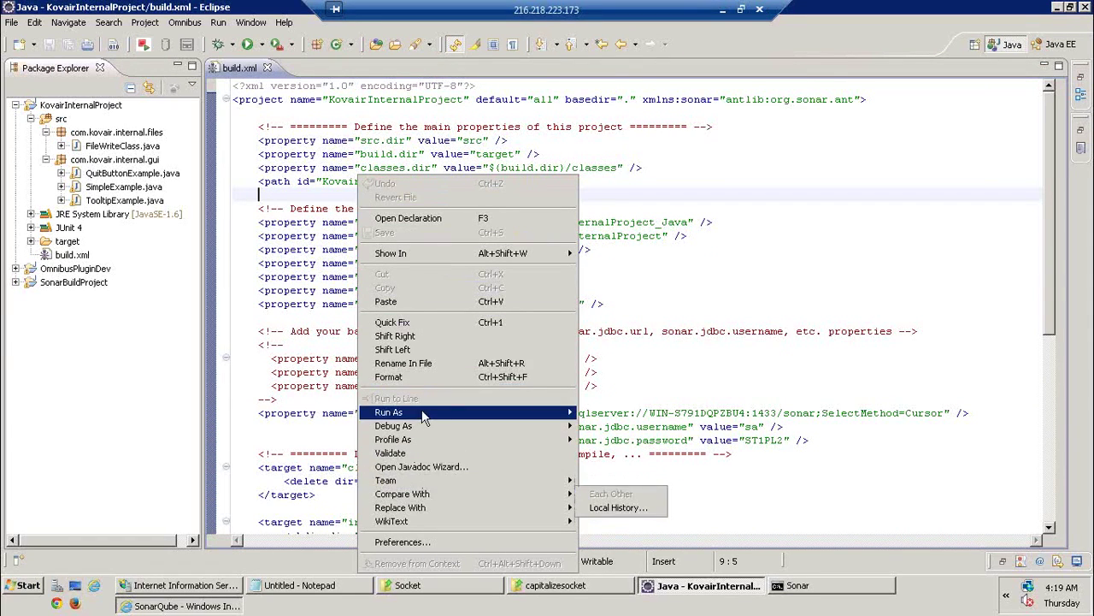
{"action": "mouse_move", "coordinate": [547, 417]}
{"action": "left_click", "coordinate": [610, 427]}
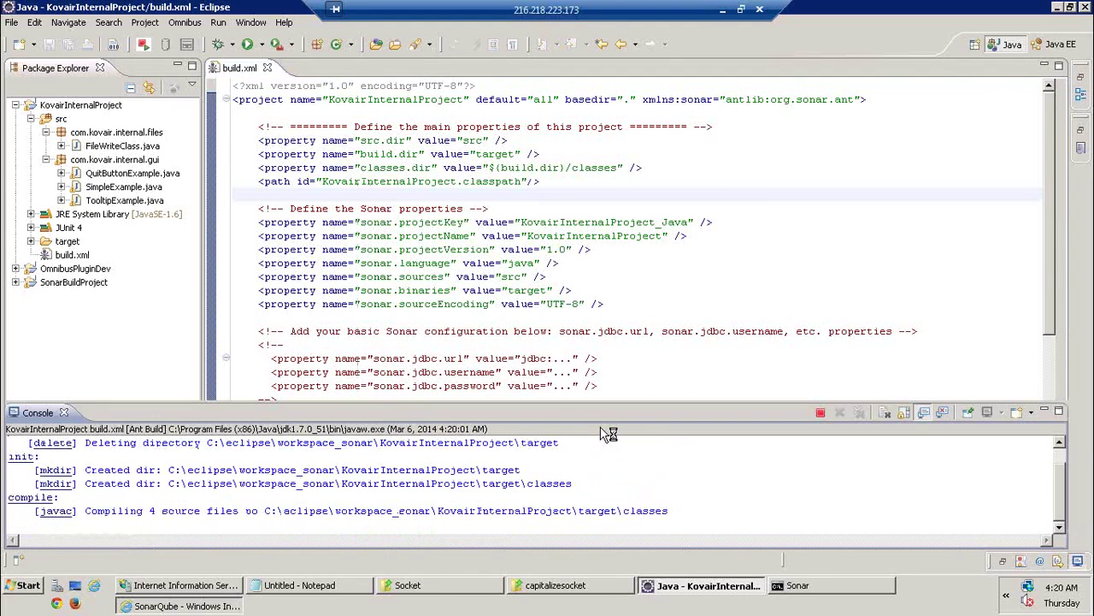
Step: Return to Kovair and refresh the Build list to check KovairInternalProject's metrics after the rebuild
{"action": "left_click", "coordinate": [722, 10]}
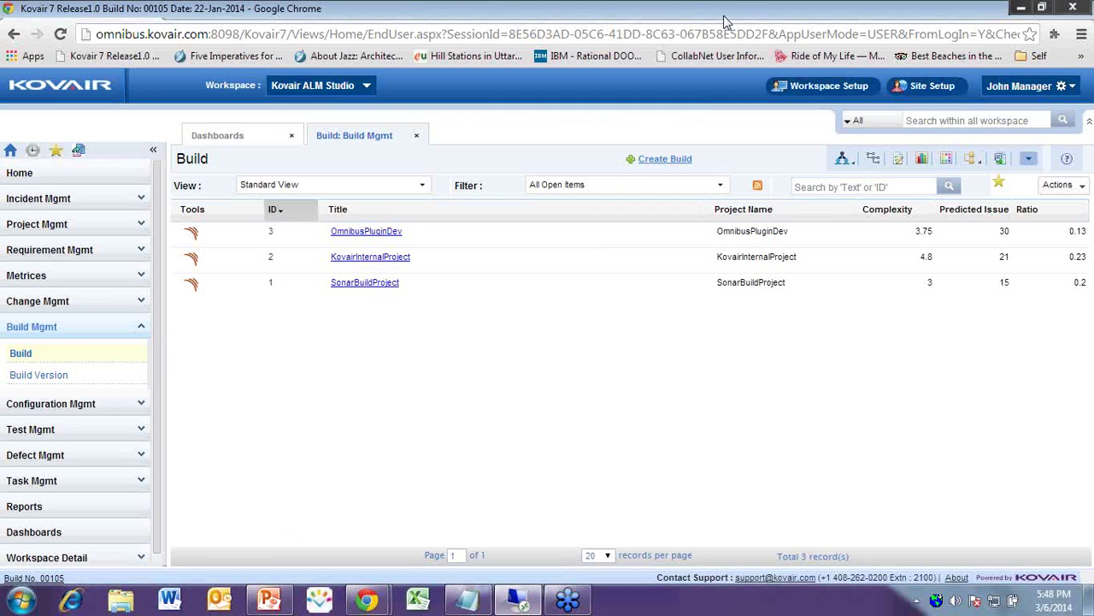
{"action": "left_click", "coordinate": [949, 187]}
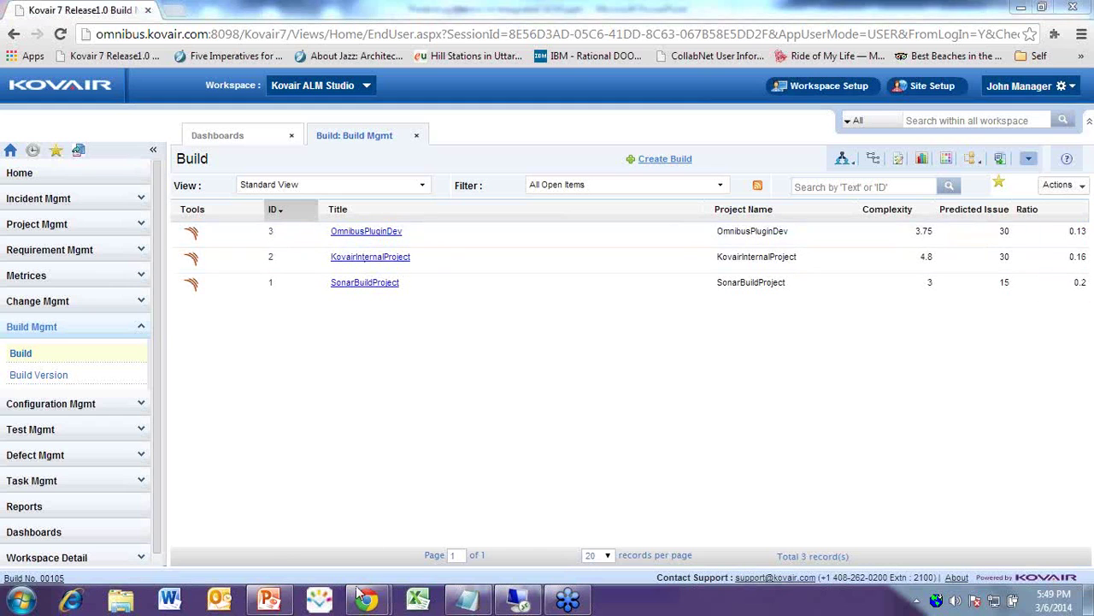
Step: Switch to PowerPoint, start the slide show from the Demo slide and advance to the Questions slide
{"action": "left_click", "coordinate": [272, 601]}
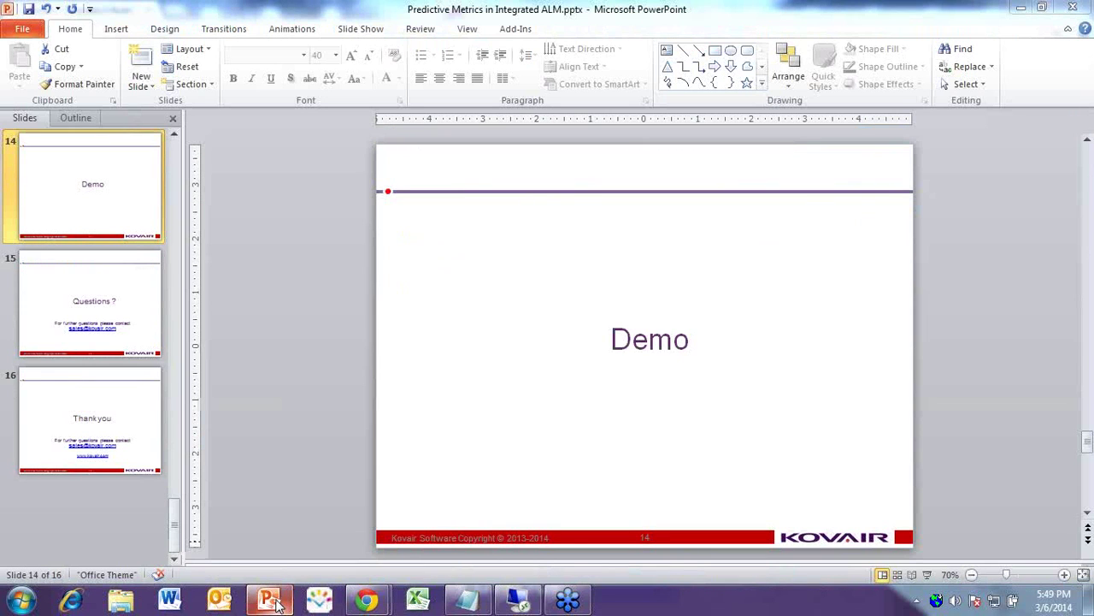
{"action": "left_click", "coordinate": [927, 574]}
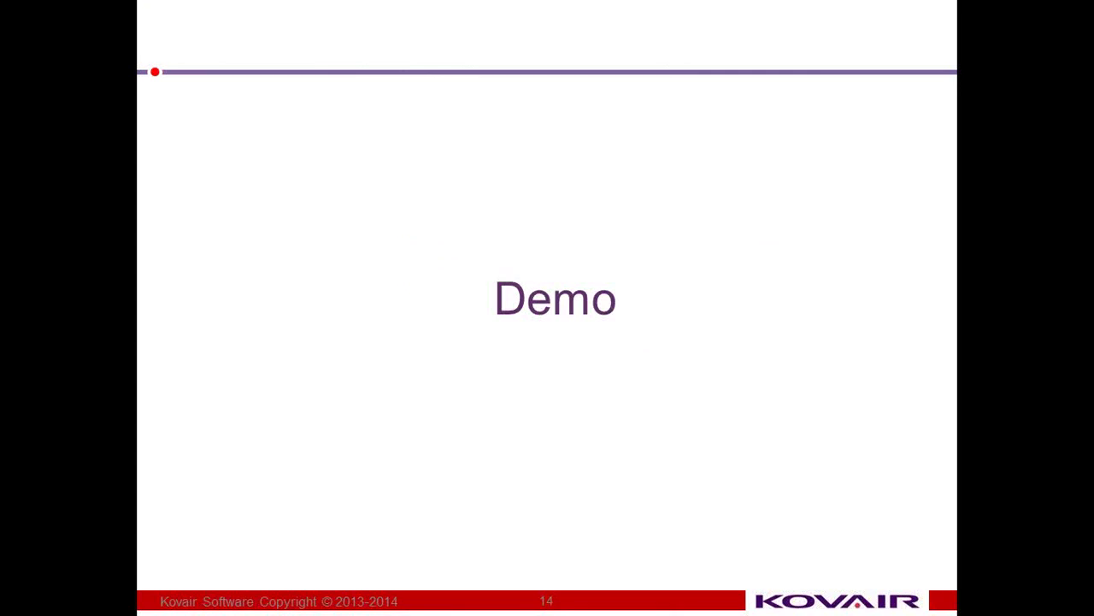
{"action": "key", "text": "Right"}
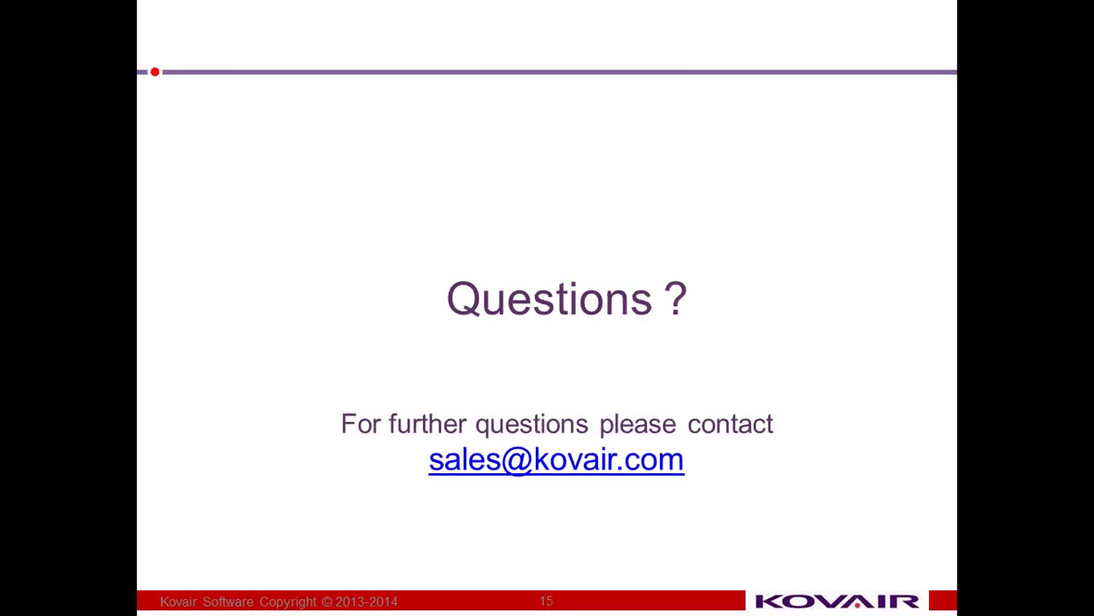